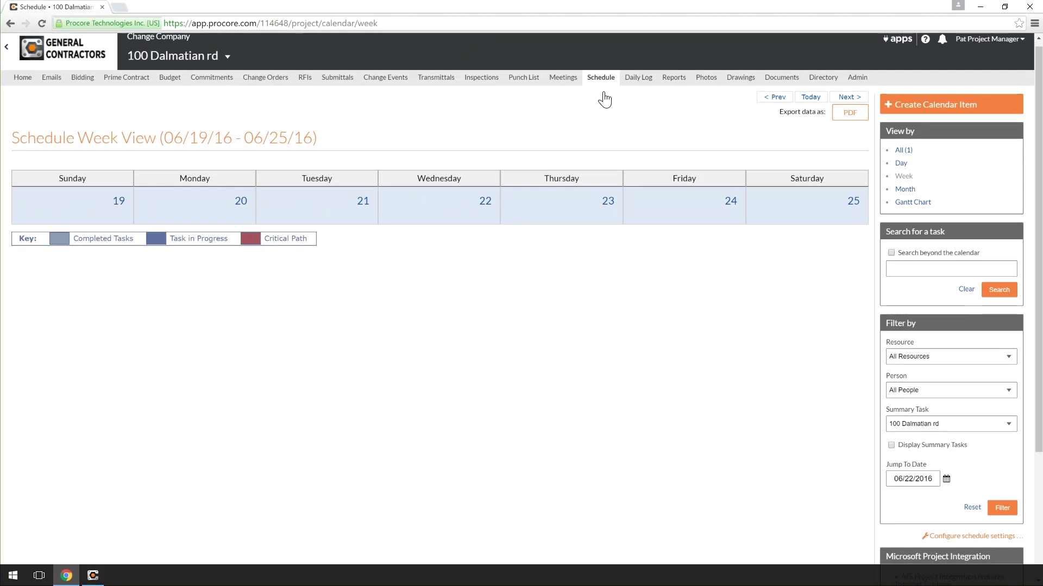
- In Procore Drive, upload the Desktop file 04_15_15 at 01_42 PM - WPG.mpp to 100 Dalmatian rd's schedule
{"action": "scroll", "coordinate": [605, 98], "scroll_direction": "down", "scroll_amount": 3}
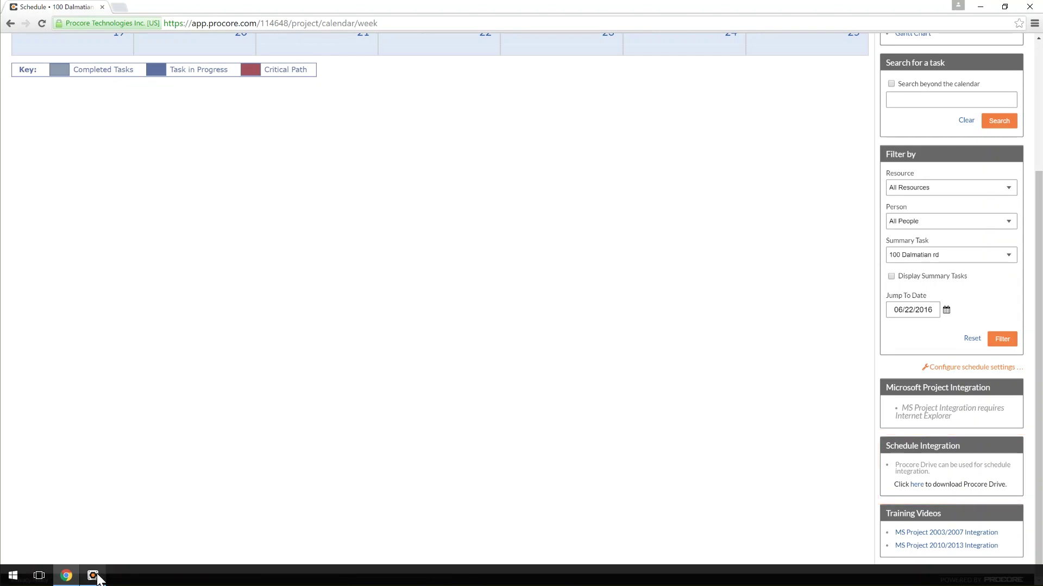
{"action": "left_click", "coordinate": [93, 576]}
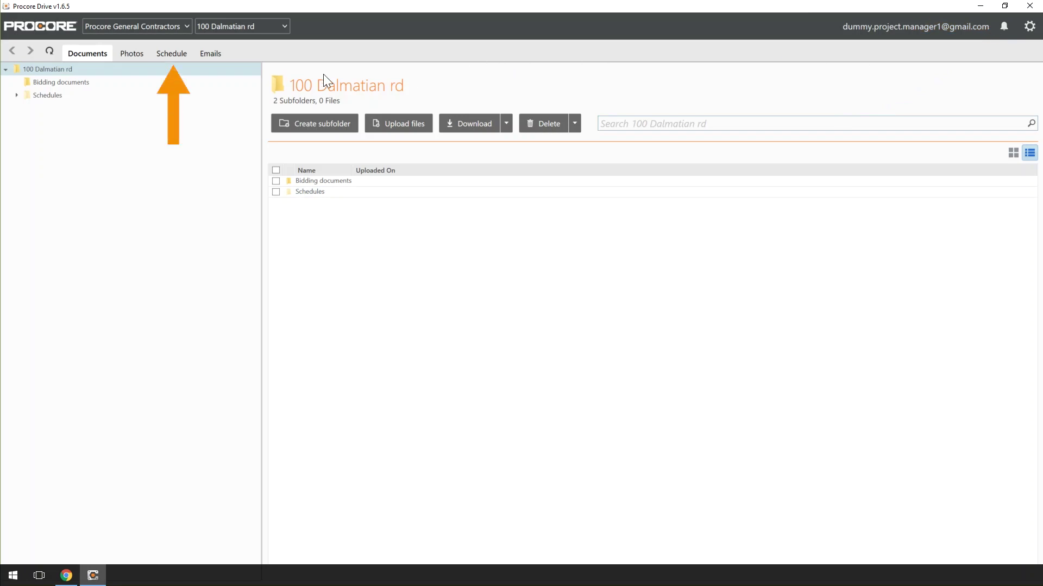
{"action": "left_click", "coordinate": [170, 55]}
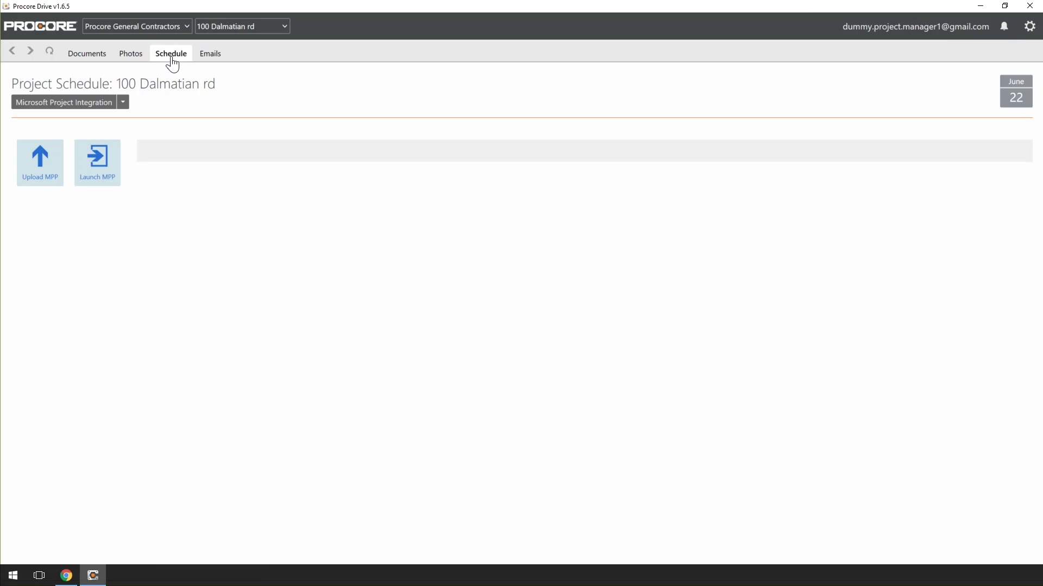
{"action": "left_click", "coordinate": [54, 180]}
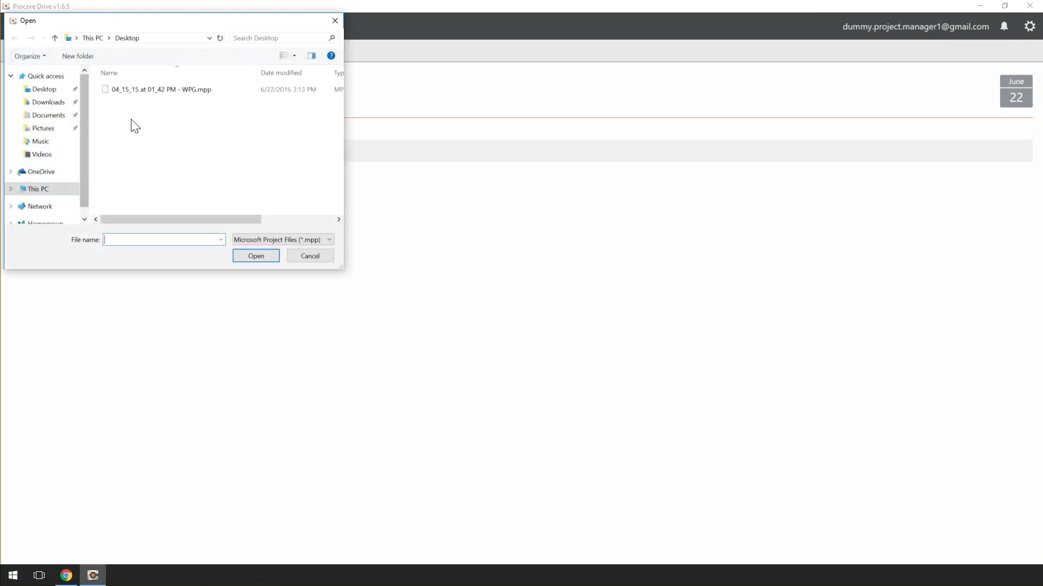
{"action": "left_click", "coordinate": [162, 91]}
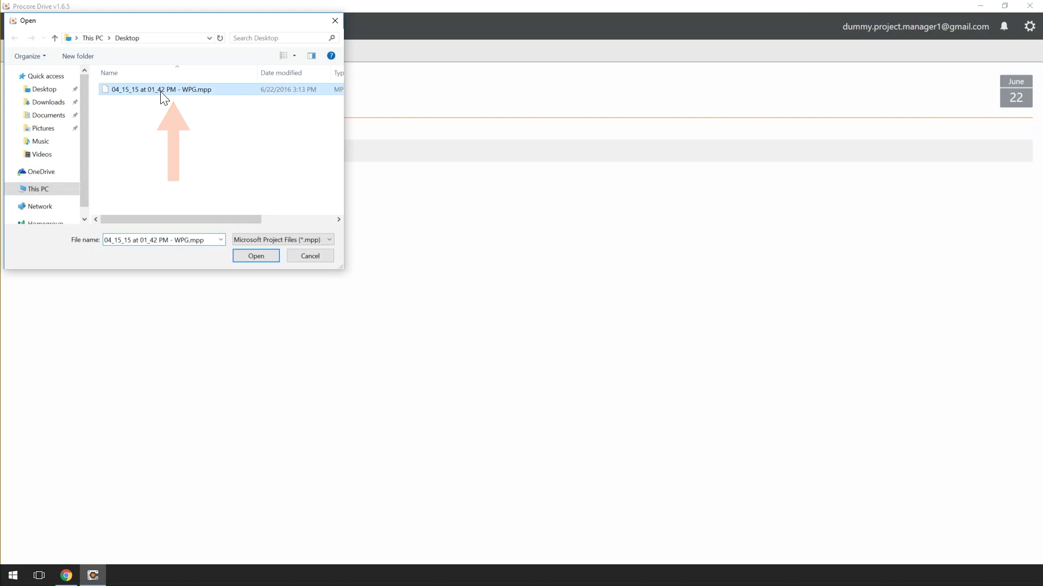
{"action": "left_click", "coordinate": [257, 256]}
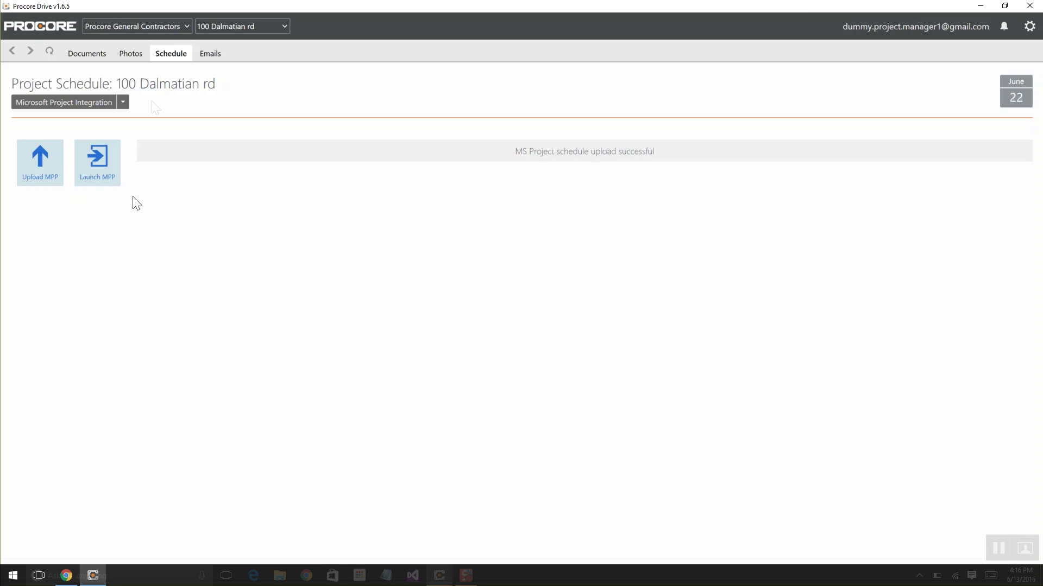
- Launch the schedule in MS Project and move Site Utilities' start date to Fri 7/14/17
{"action": "left_click", "coordinate": [98, 173]}
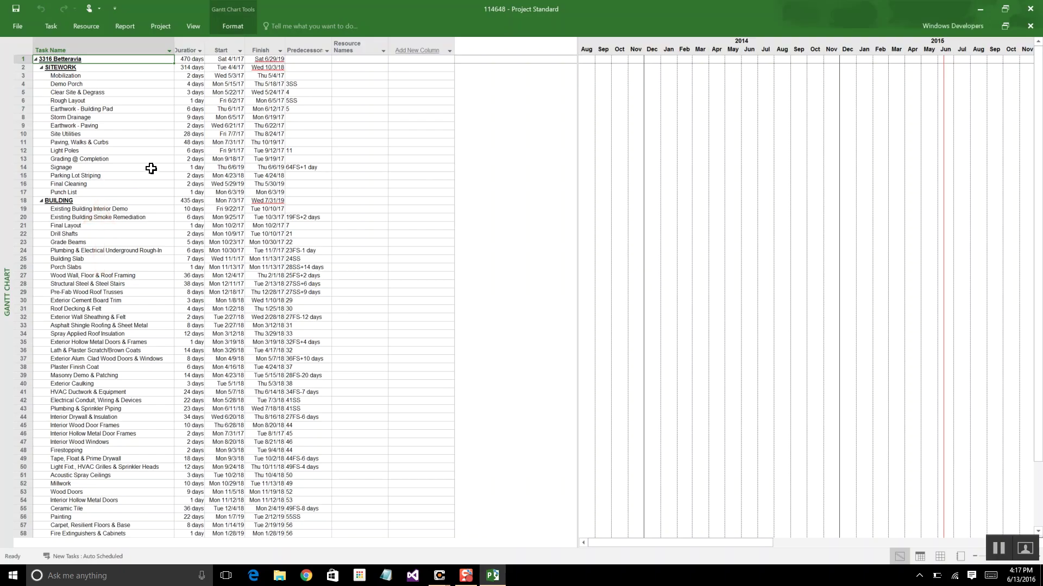
{"action": "left_click", "coordinate": [239, 134]}
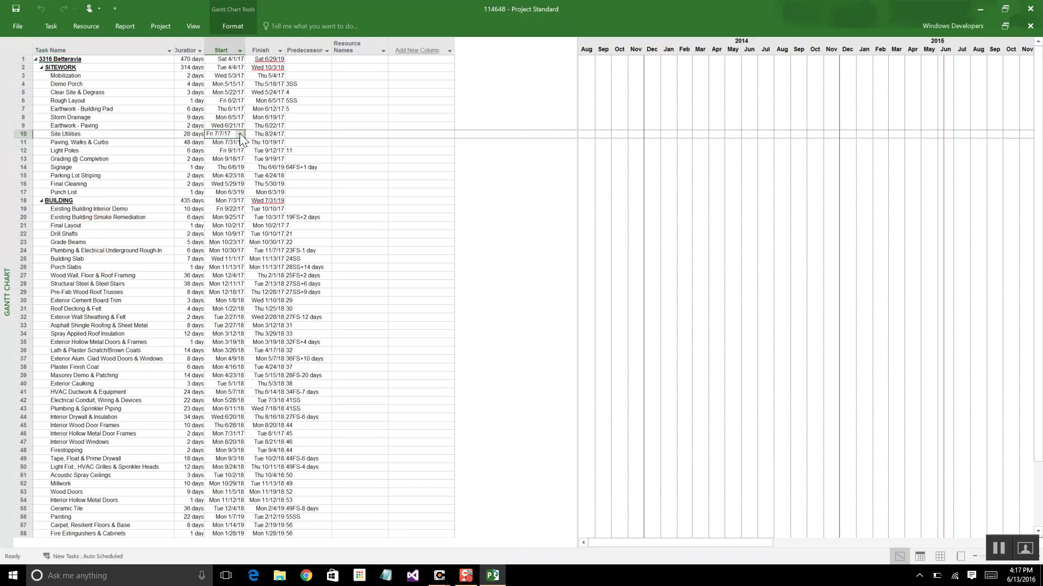
{"action": "left_click", "coordinate": [239, 134]}
{"action": "left_click", "coordinate": [223, 183]}
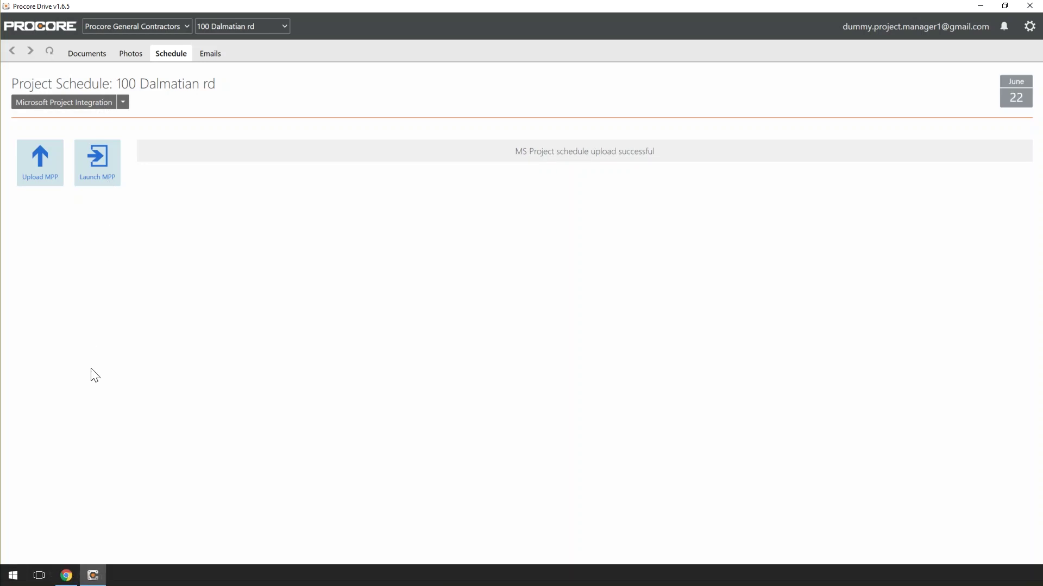
- Back in Chrome, view all 68 scheduled items in one list on Procore's Schedule page
{"action": "left_click", "coordinate": [65, 575]}
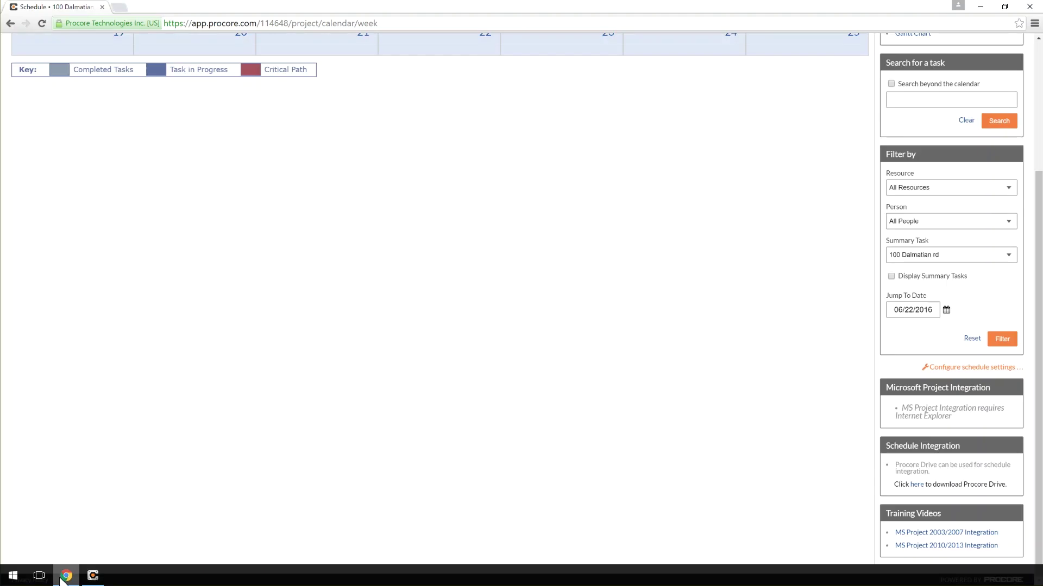
{"action": "scroll", "coordinate": [193, 400], "scroll_direction": "up", "scroll_amount": 3}
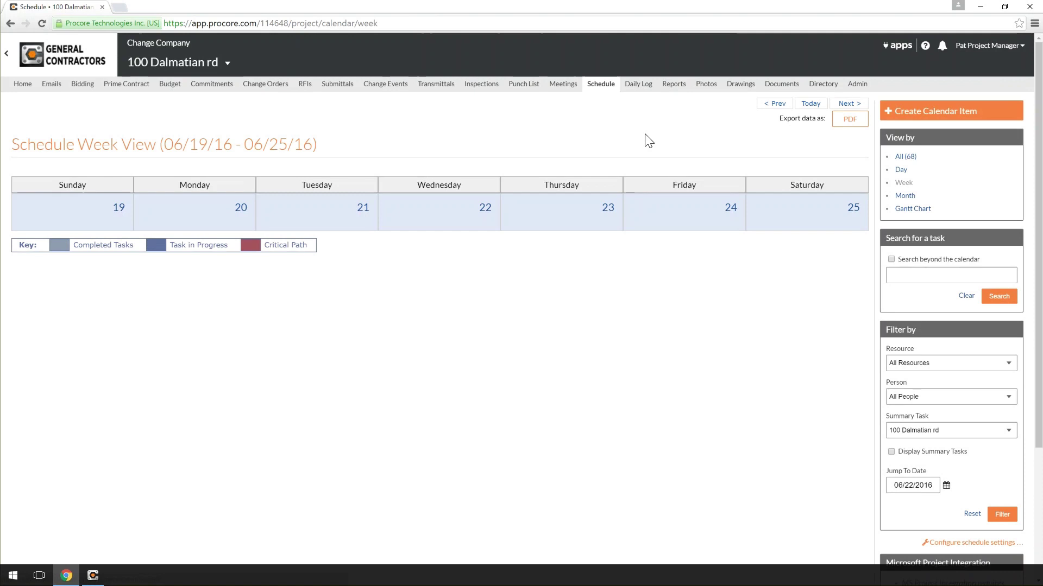
{"action": "left_click", "coordinate": [906, 158]}
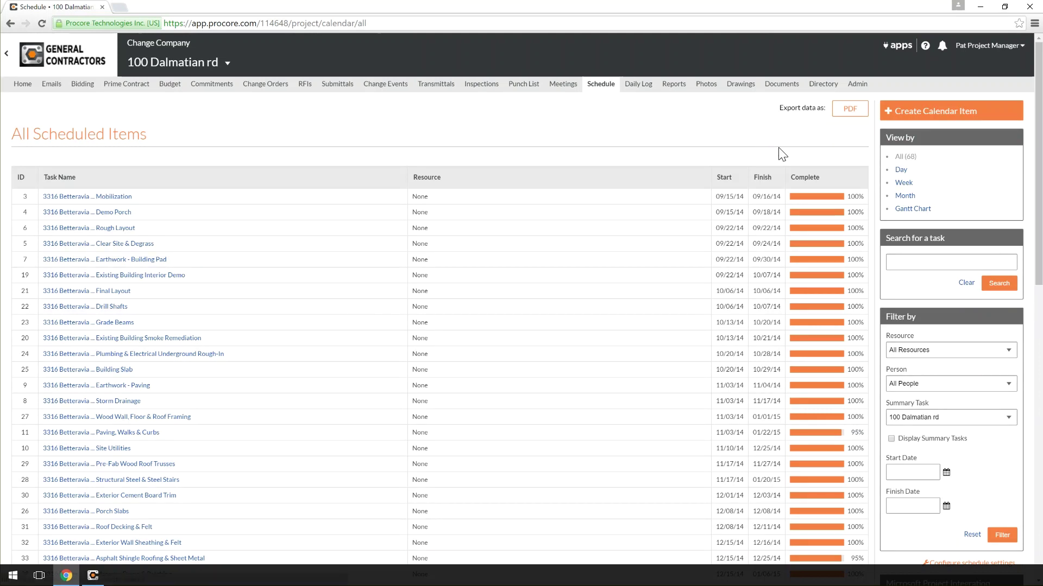
- In Schedule Settings, set Schedule Data From to File upload via web browser
{"action": "scroll", "coordinate": [937, 217], "scroll_direction": "down", "scroll_amount": 5}
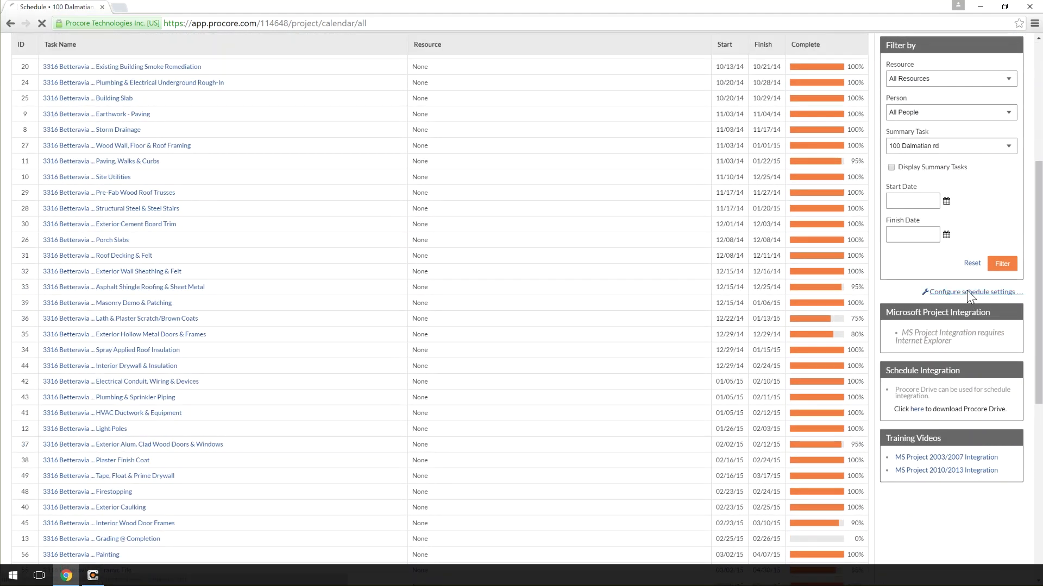
{"action": "left_click", "coordinate": [970, 294]}
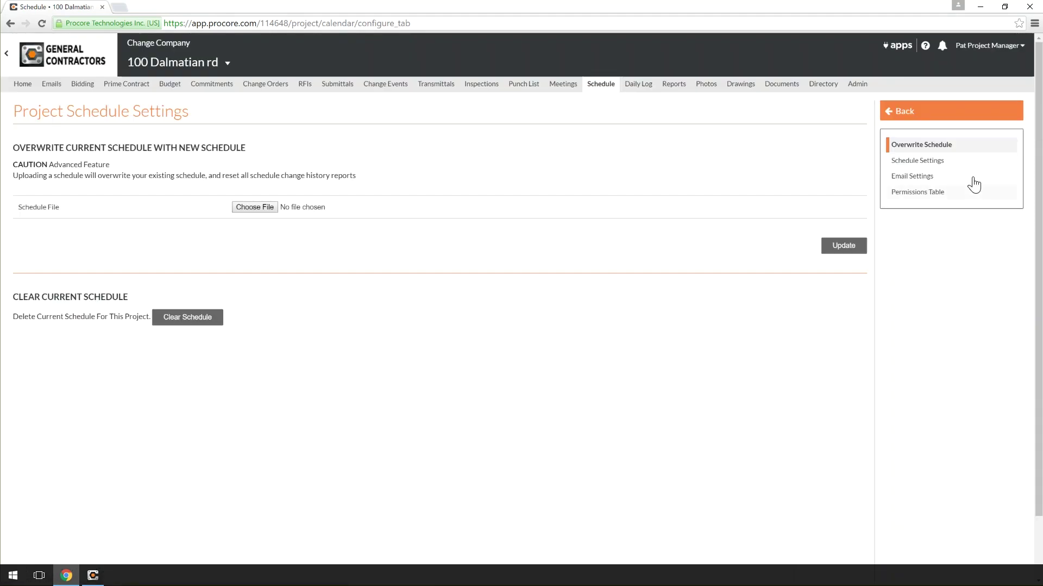
{"action": "left_click", "coordinate": [970, 163]}
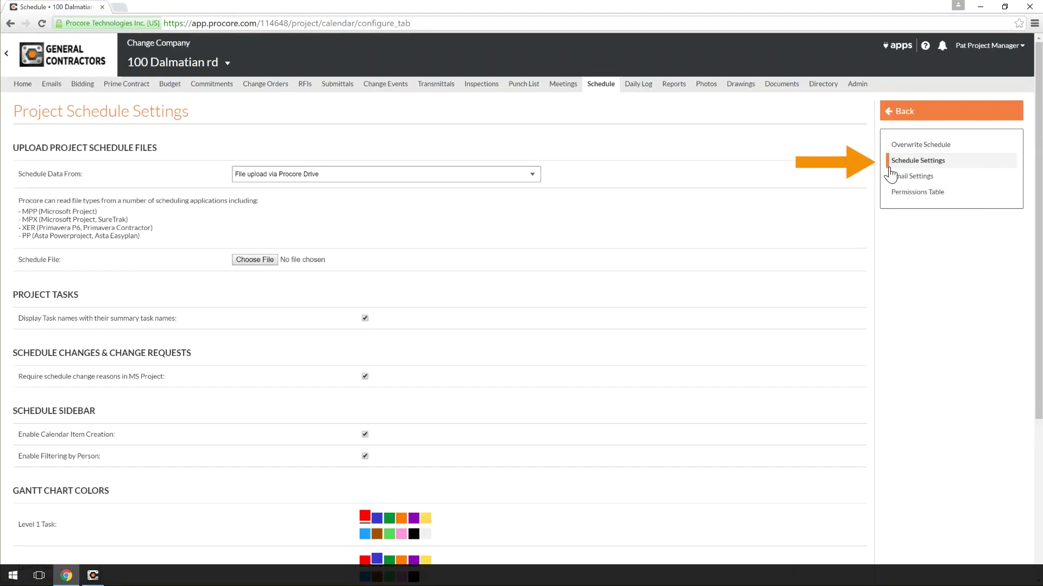
{"action": "left_click", "coordinate": [526, 175]}
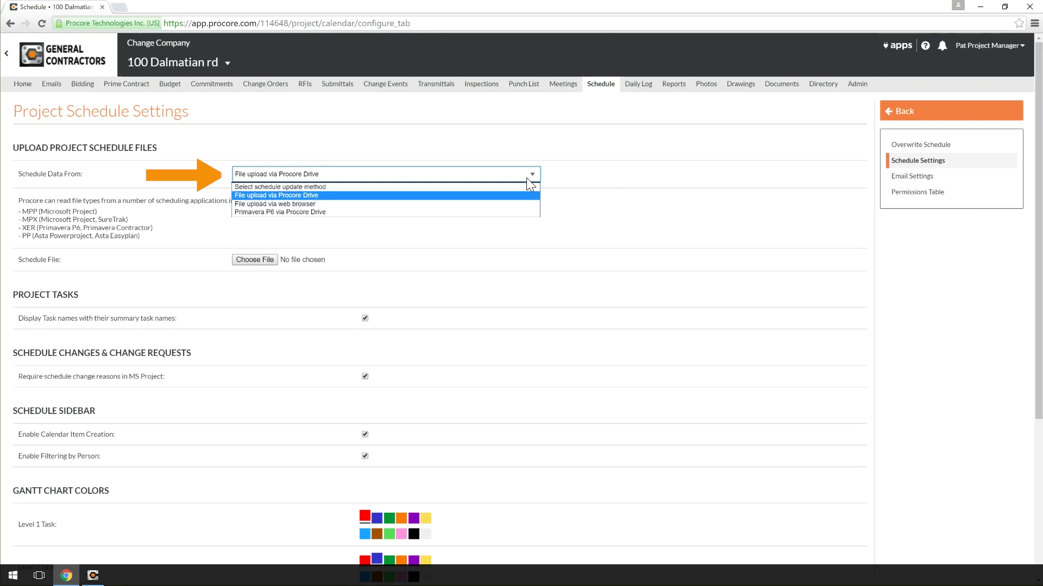
{"action": "left_click", "coordinate": [530, 206]}
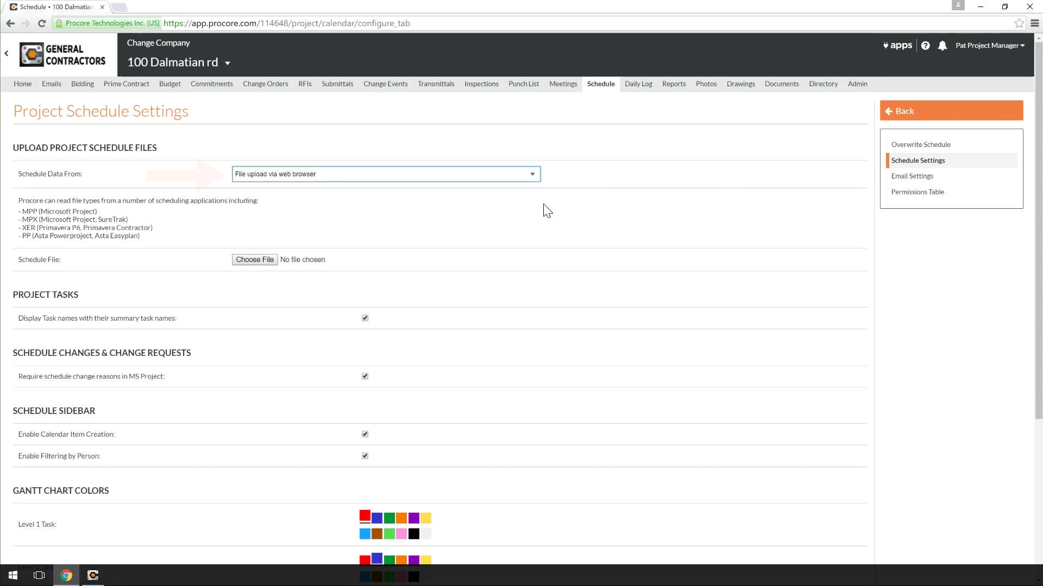
- Under Overwrite Schedule, choose the Desktop WPG .mpp file as the replacement schedule
{"action": "left_click", "coordinate": [908, 148]}
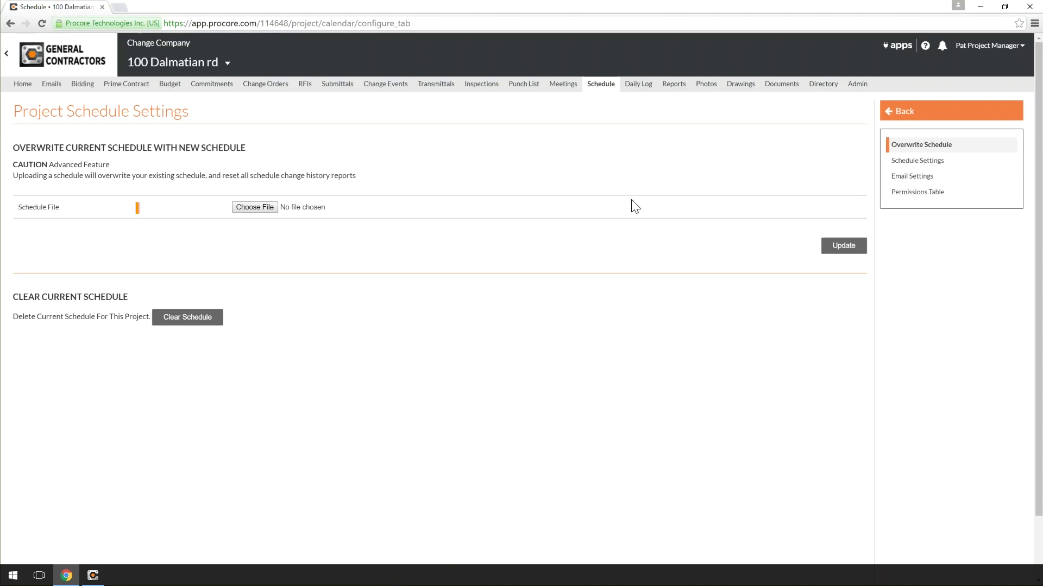
{"action": "left_click", "coordinate": [263, 207]}
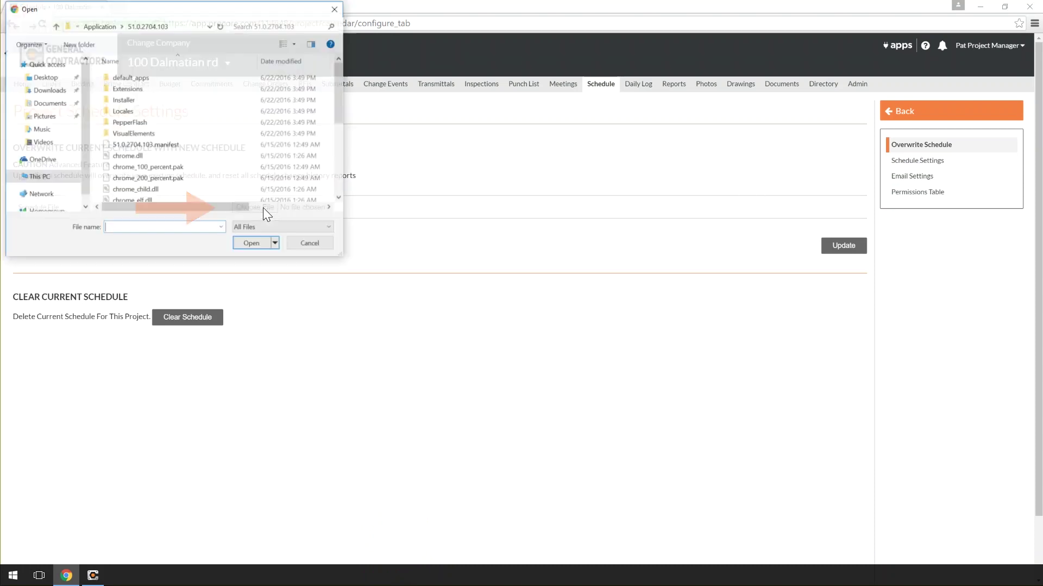
{"action": "left_click", "coordinate": [60, 80]}
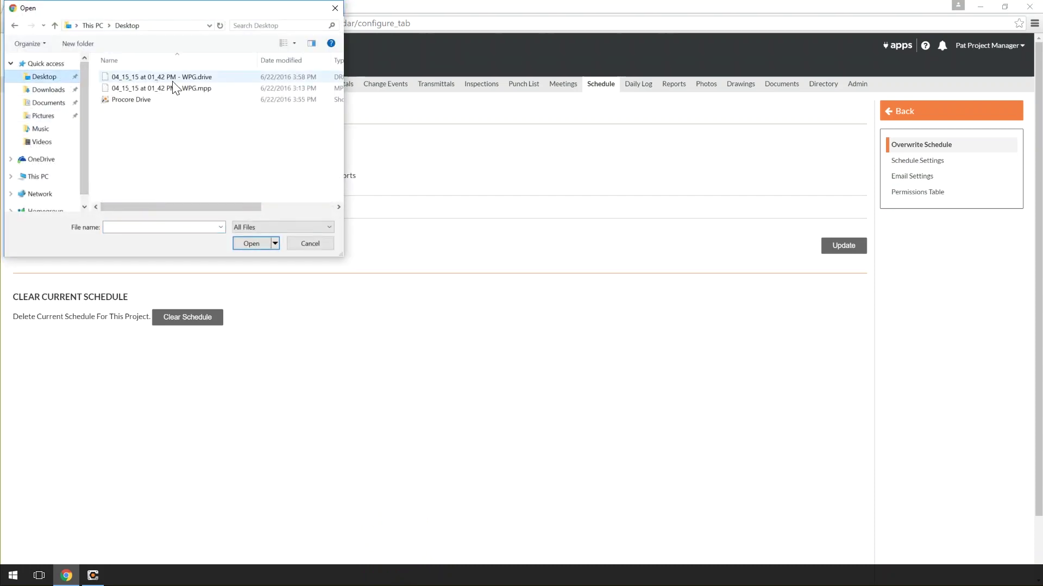
{"action": "left_click", "coordinate": [209, 88]}
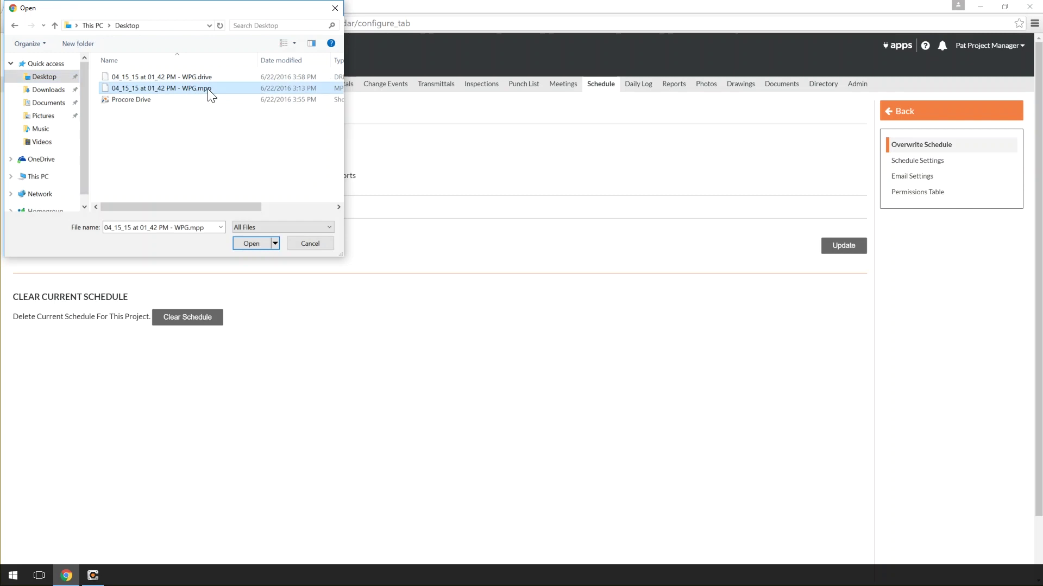
{"action": "left_click", "coordinate": [265, 245]}
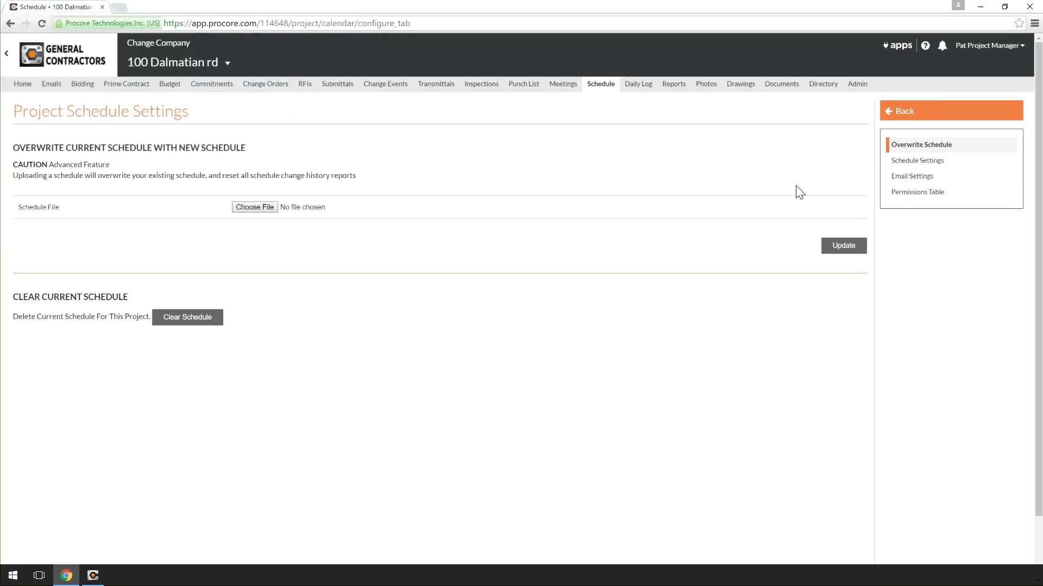
{"action": "left_click", "coordinate": [918, 178]}
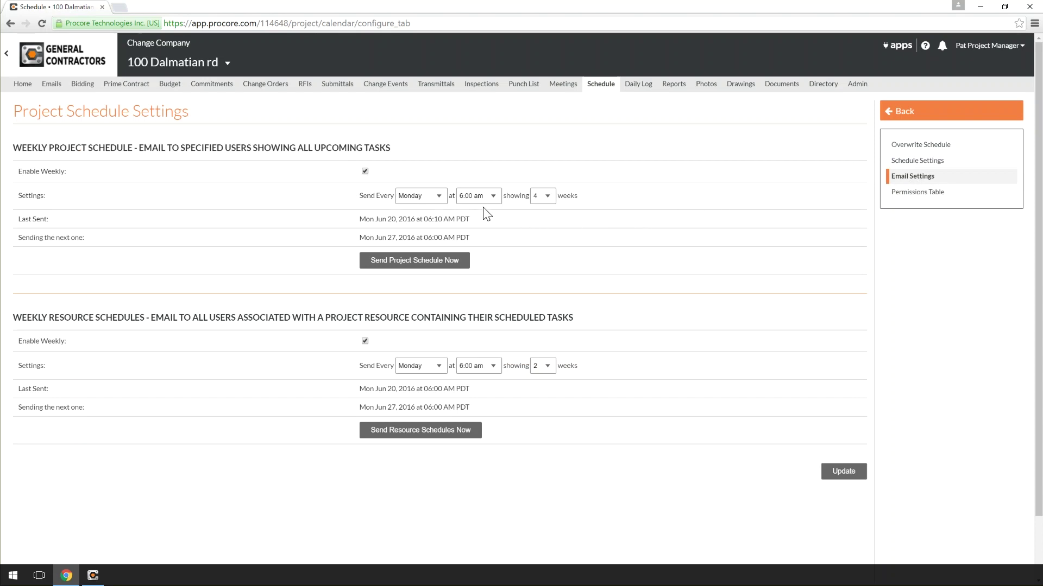
- Set the weekly project schedule email to Tuesday, 9:00 am, covering 3 weeks, and update
{"action": "left_click", "coordinate": [434, 199]}
{"action": "left_click", "coordinate": [418, 225]}
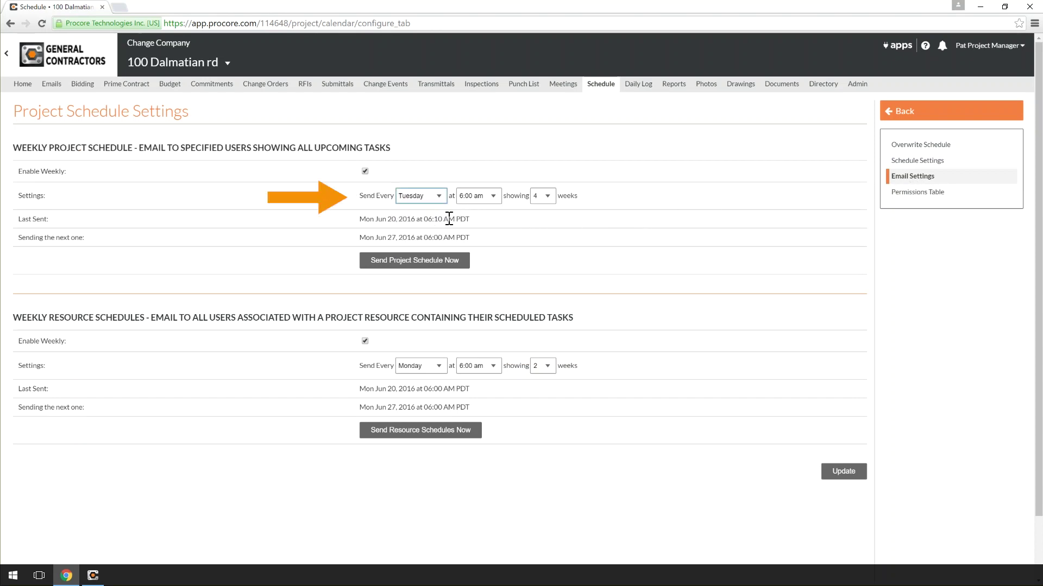
{"action": "left_click", "coordinate": [481, 197]}
{"action": "left_click", "coordinate": [483, 260]}
{"action": "left_click", "coordinate": [546, 197]}
{"action": "left_click", "coordinate": [540, 225]}
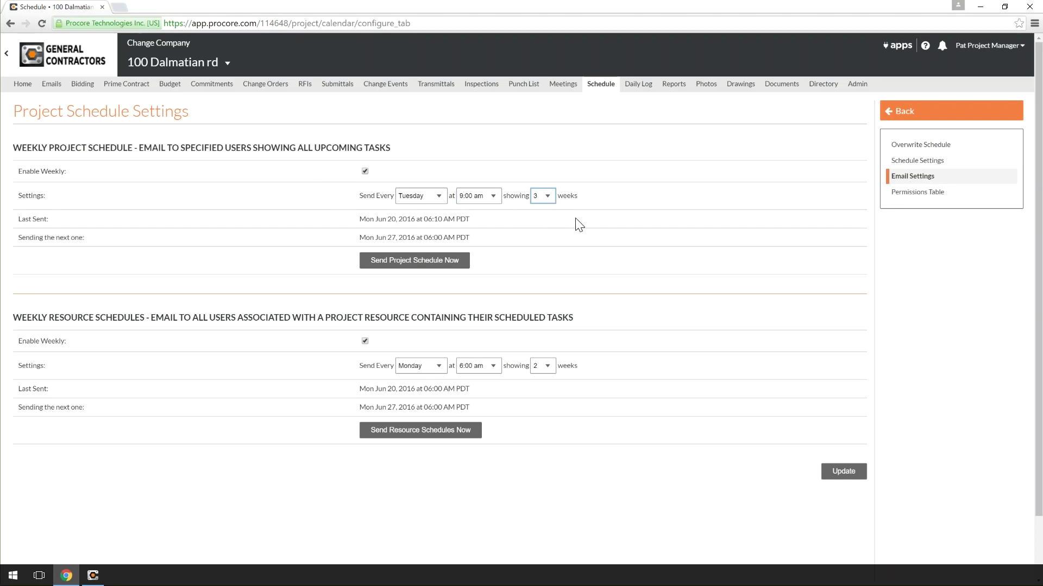
{"action": "left_click", "coordinate": [843, 474]}
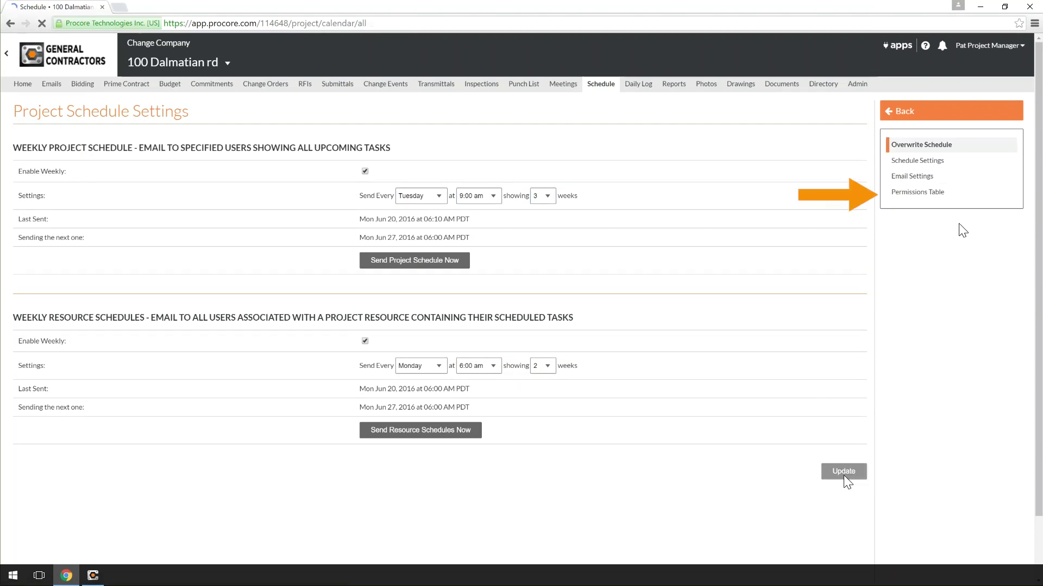
- In the Permissions Table, subscribe five more users to weekly project or resource emails
{"action": "left_click", "coordinate": [953, 197]}
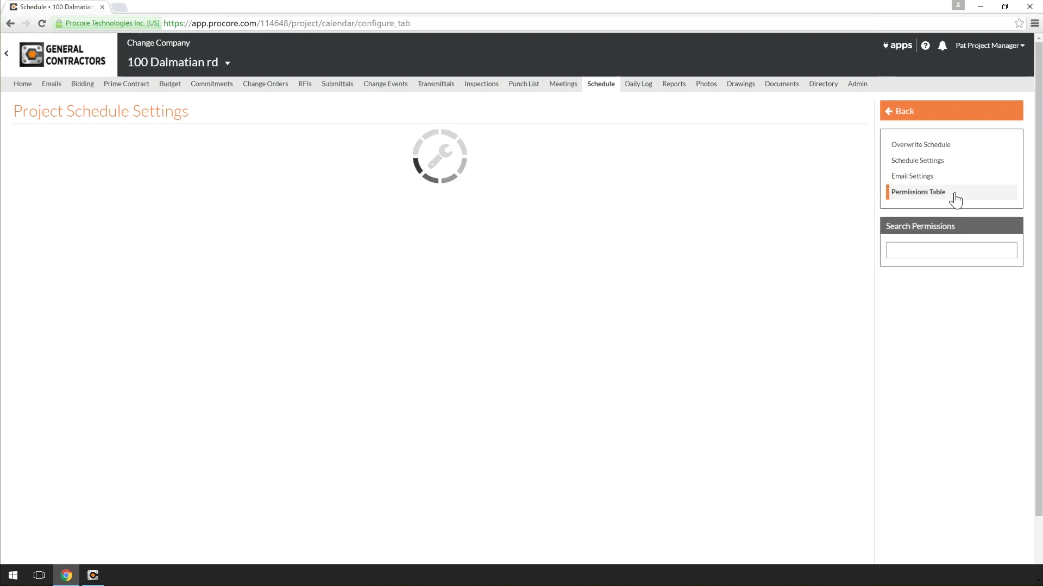
{"action": "left_click", "coordinate": [602, 220]}
{"action": "left_click", "coordinate": [733, 297]}
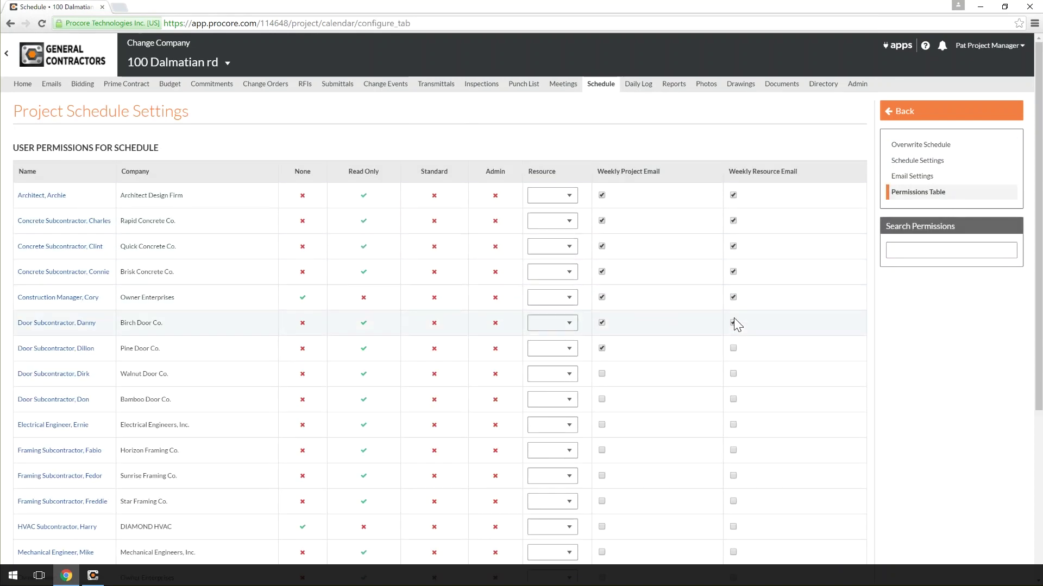
{"action": "left_click", "coordinate": [733, 349]}
{"action": "left_click", "coordinate": [601, 374]}
{"action": "left_click", "coordinate": [601, 400]}
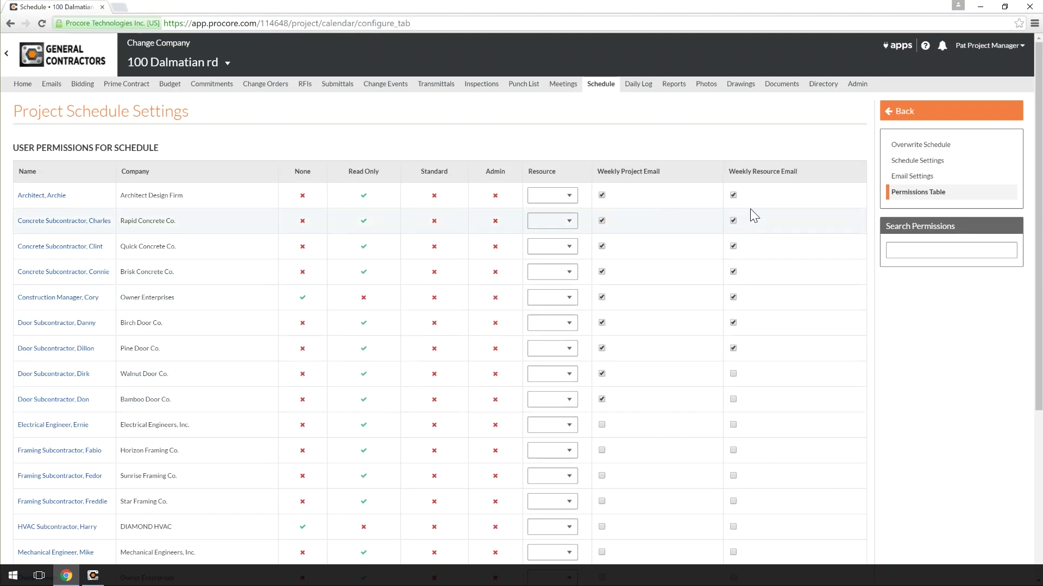
- In Documents, expand Schedules and view details of 05-02-16 at 02-33 PM - 100 Dalmatian rd.mpp
{"action": "left_click", "coordinate": [792, 99]}
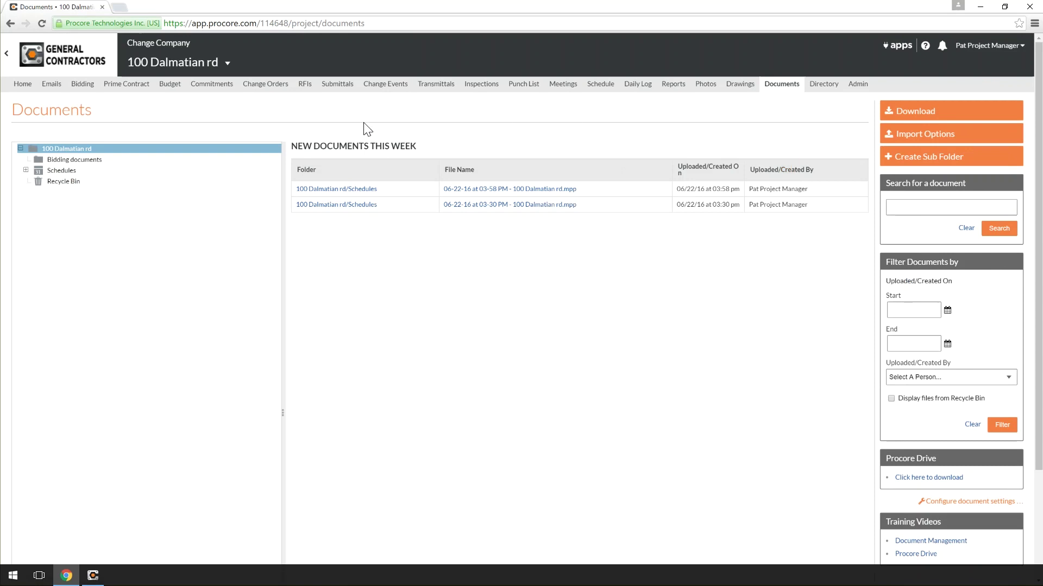
{"action": "left_click", "coordinate": [60, 169]}
{"action": "left_click", "coordinate": [108, 181]}
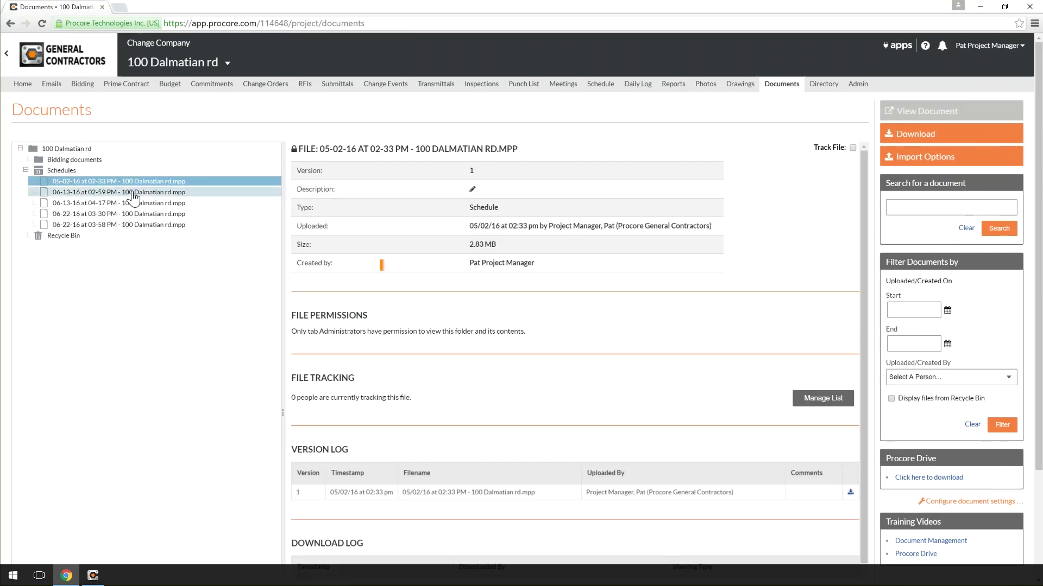